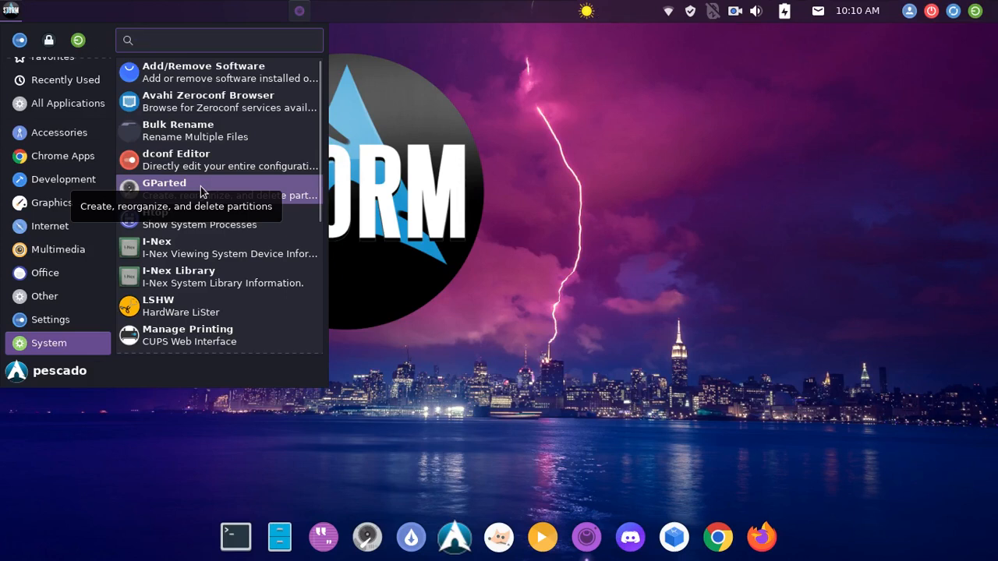
# Launch the GParted partition editor.
pyautogui.click(201, 191)
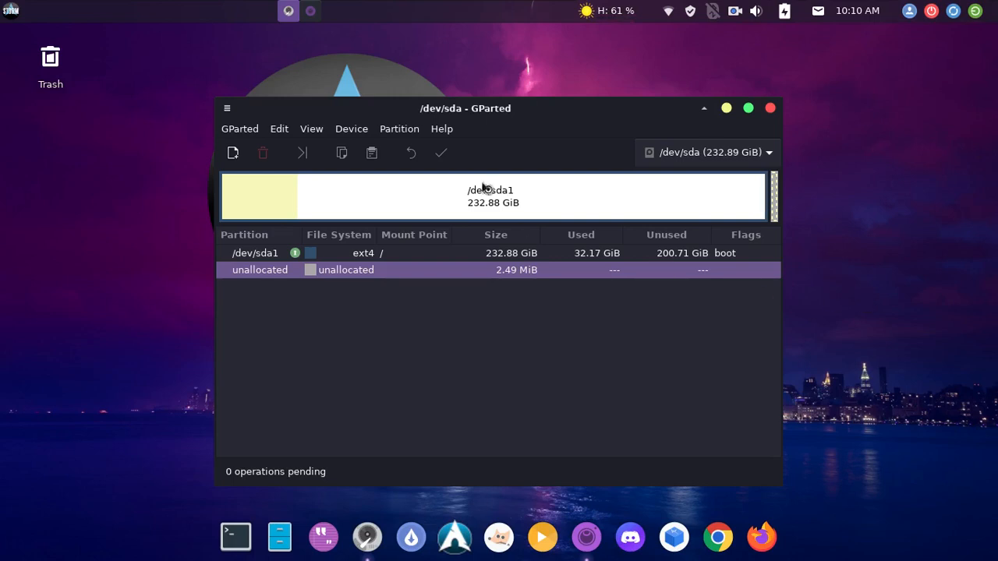
# Try to create a new partition table on /dev/sda.
pyautogui.click(364, 137)
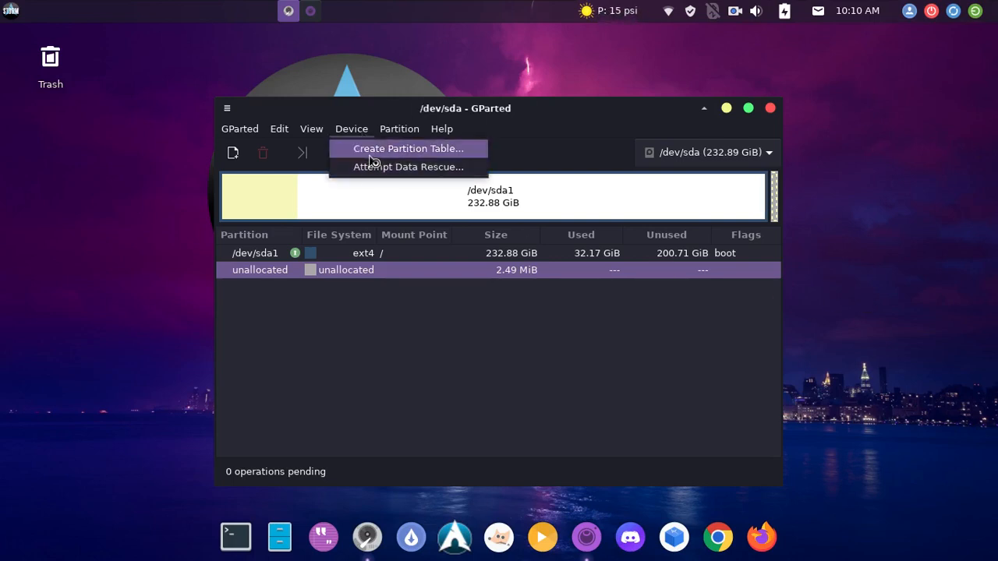
pyautogui.click(376, 150)
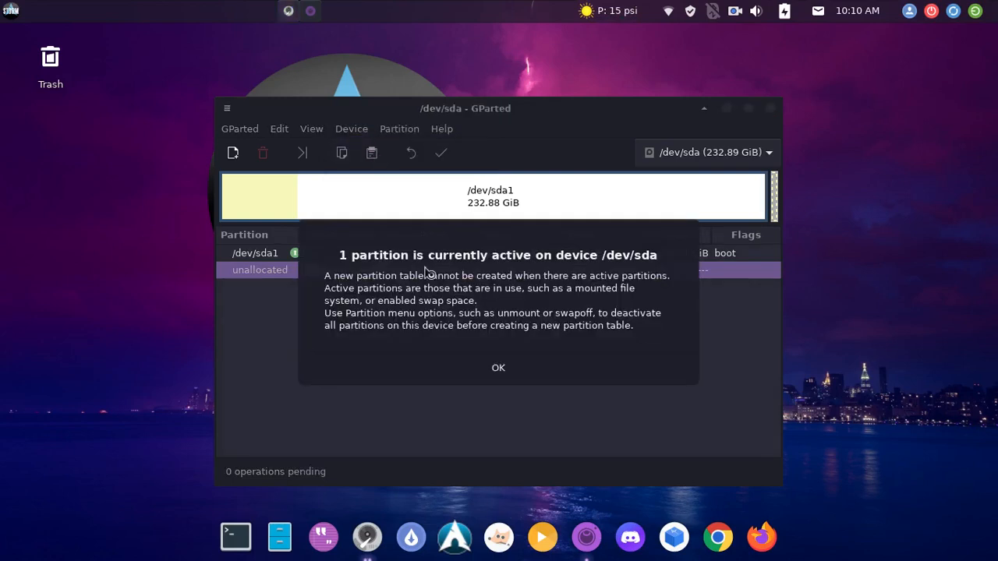
pyautogui.click(540, 382)
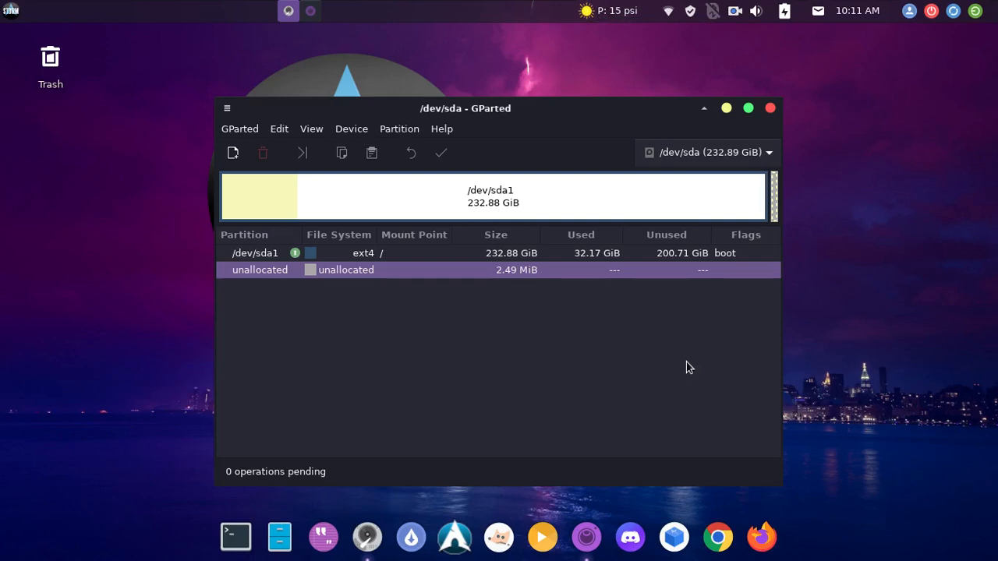
# Switch to the 7.50 GiB device /dev/sdb and try to create a new partition table on it.
pyautogui.click(718, 158)
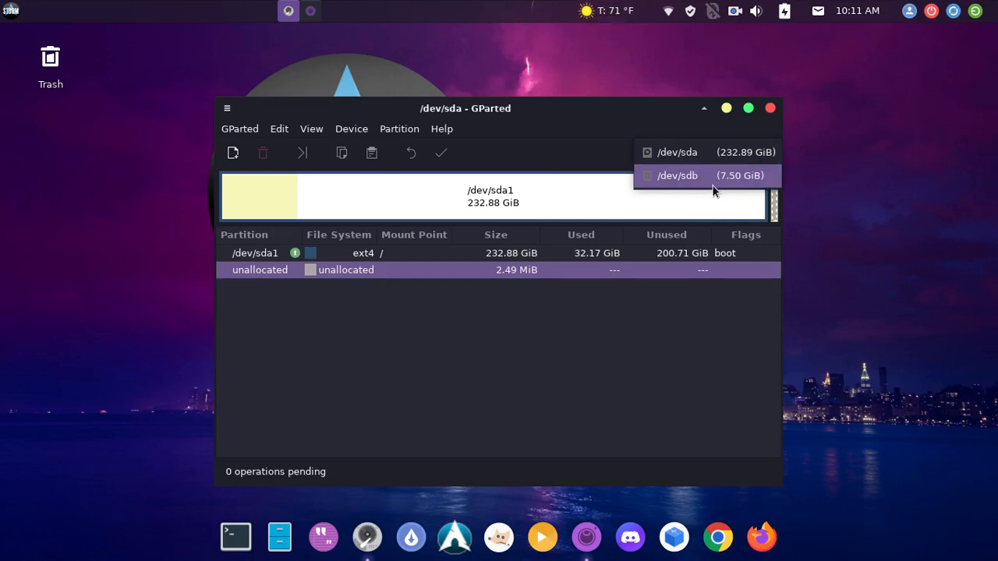
pyautogui.click(702, 176)
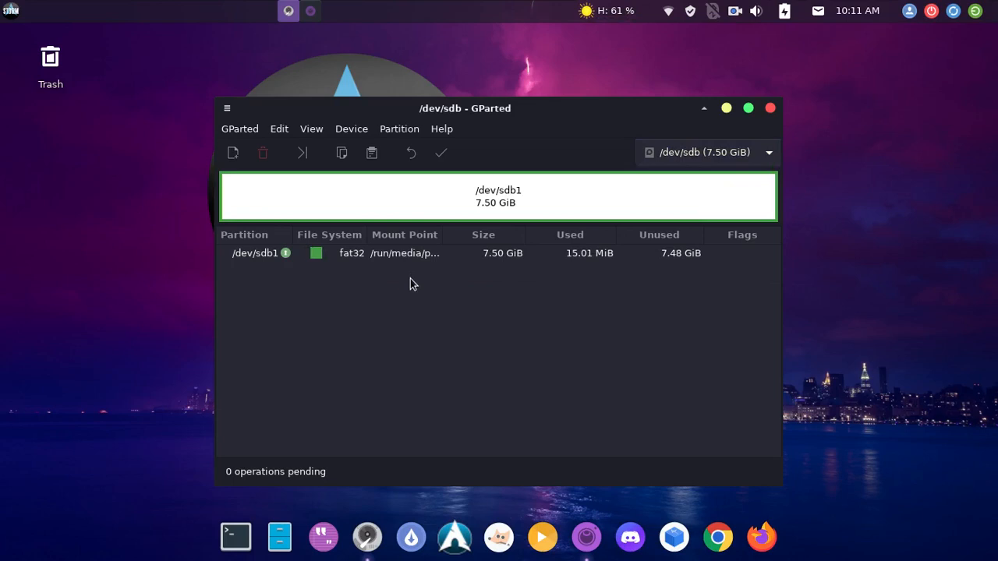
pyautogui.click(348, 137)
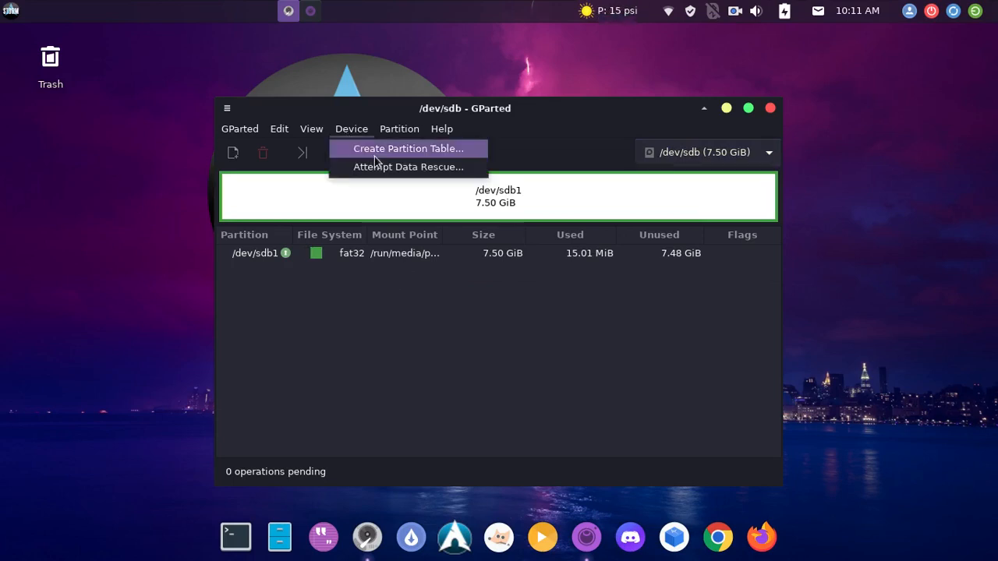
pyautogui.click(375, 155)
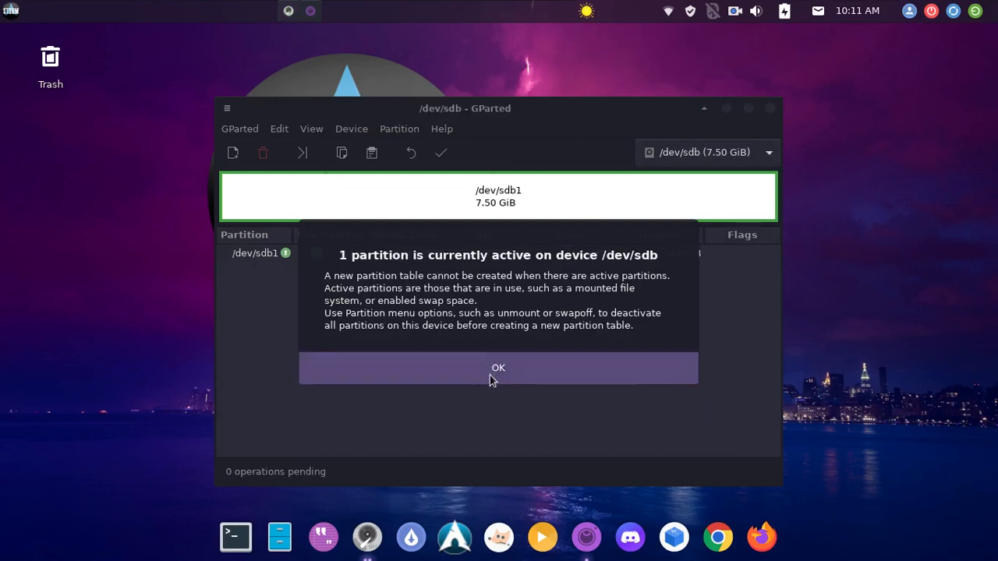
pyautogui.click(492, 378)
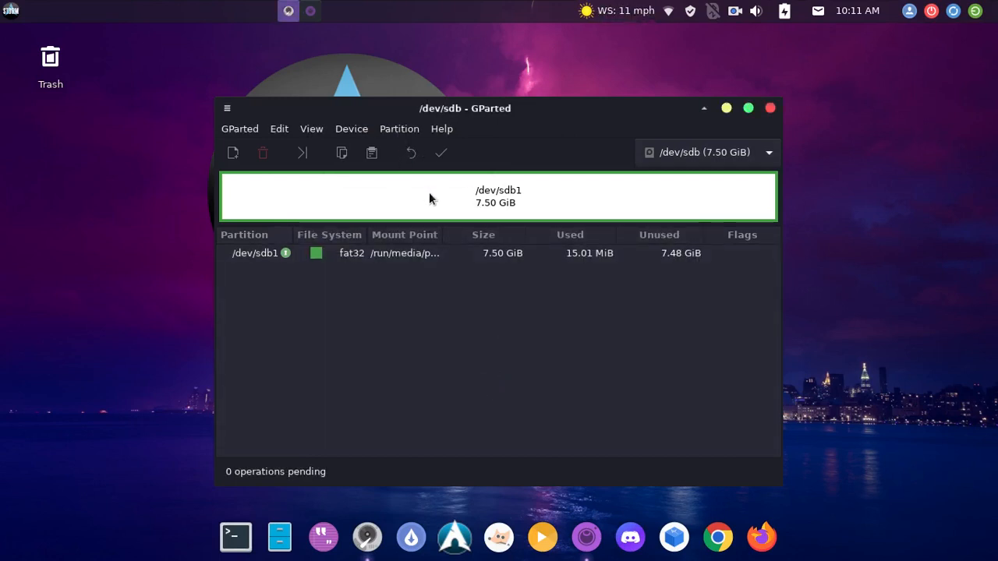
# Unmount the fat32 partition /dev/sdb1.
pyautogui.click(455, 258)
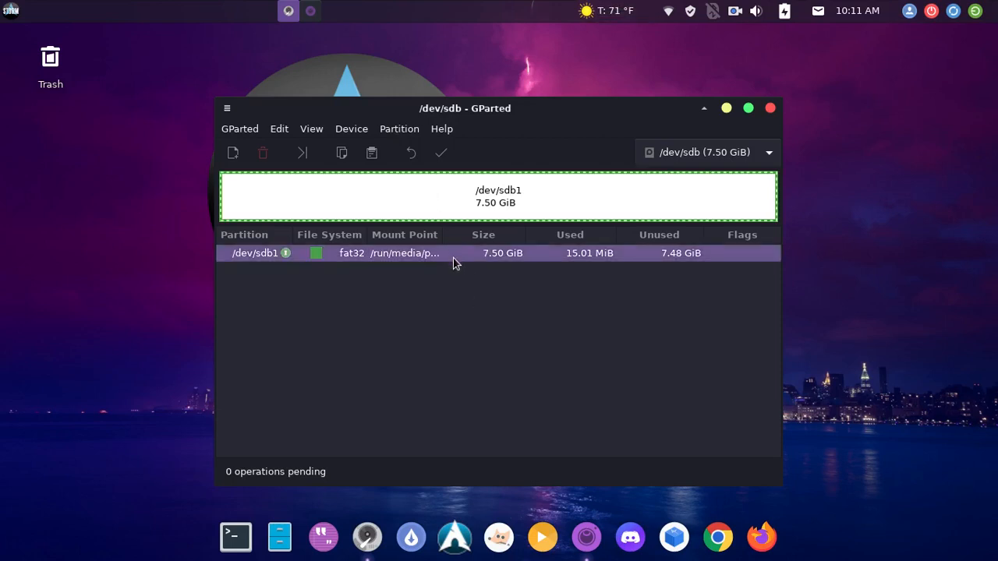
pyautogui.rightClick(454, 263)
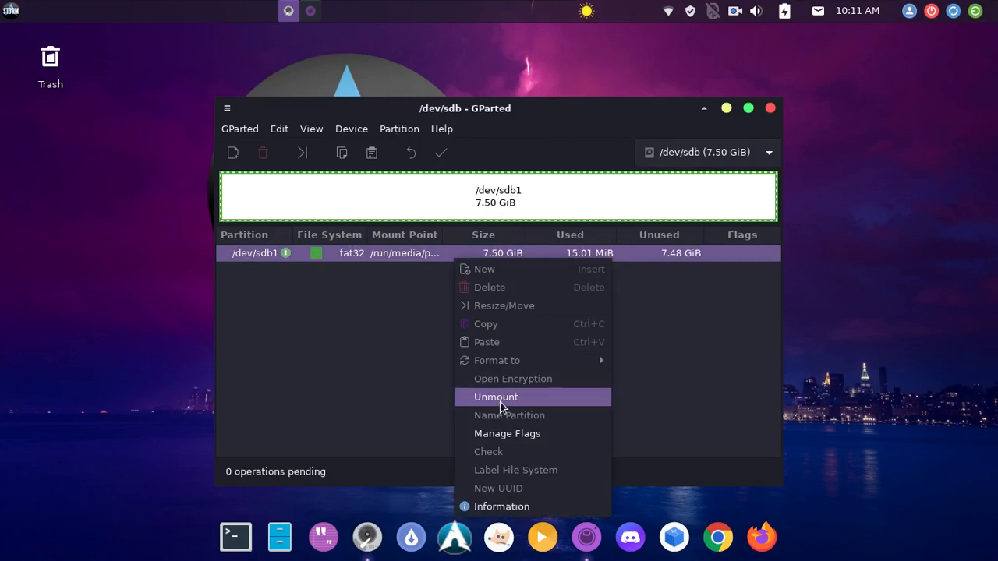
pyautogui.click(388, 352)
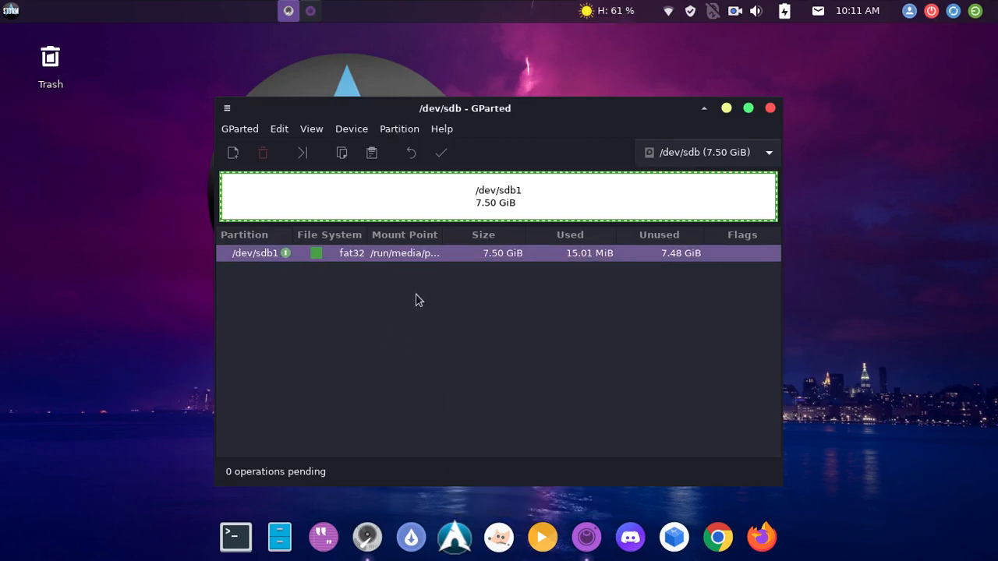
pyautogui.rightClick(413, 256)
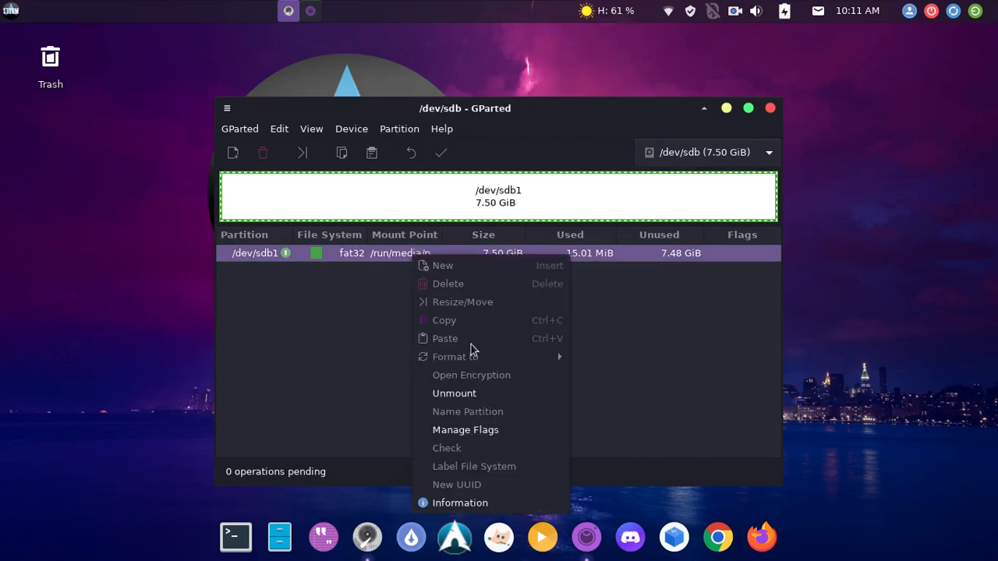
pyautogui.click(474, 396)
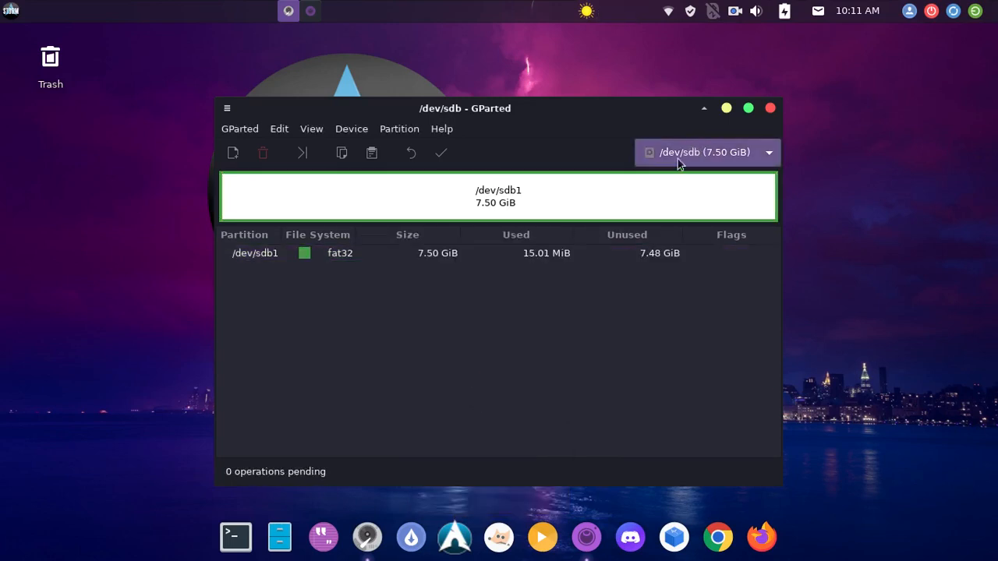
# Create a new partition table of type msdos on /dev/sdb, erasing the whole disk.
pyautogui.click(345, 135)
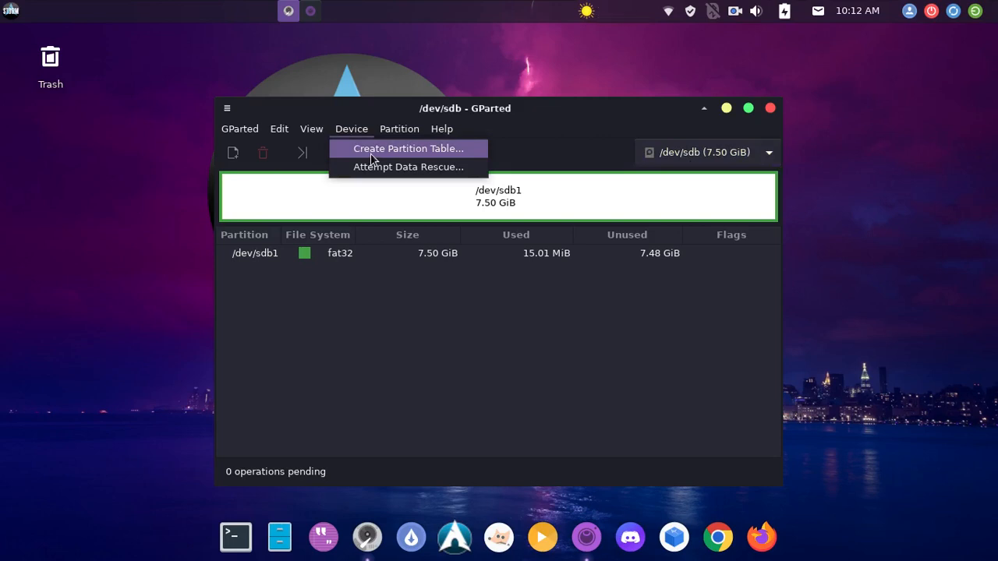
pyautogui.click(371, 155)
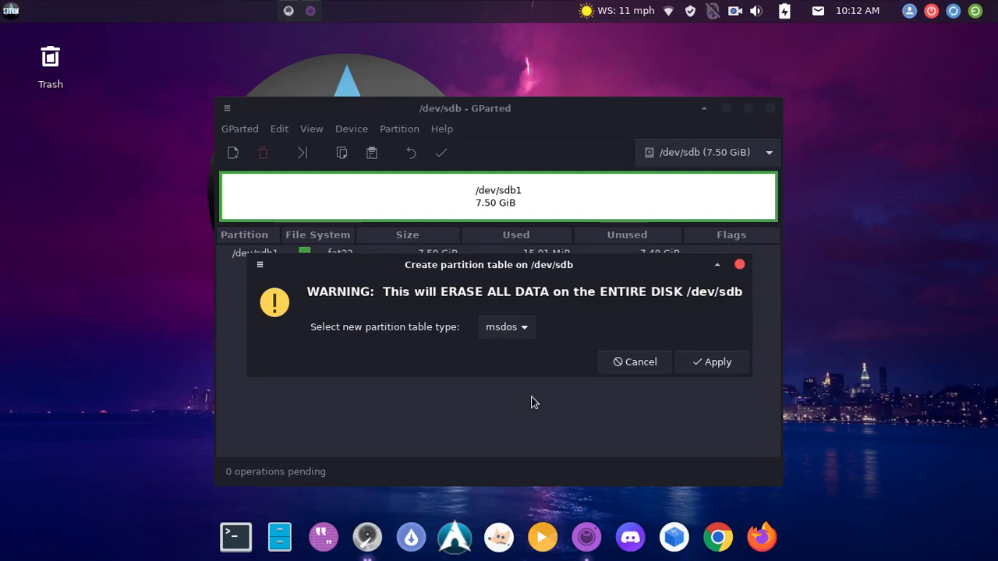
pyautogui.click(522, 330)
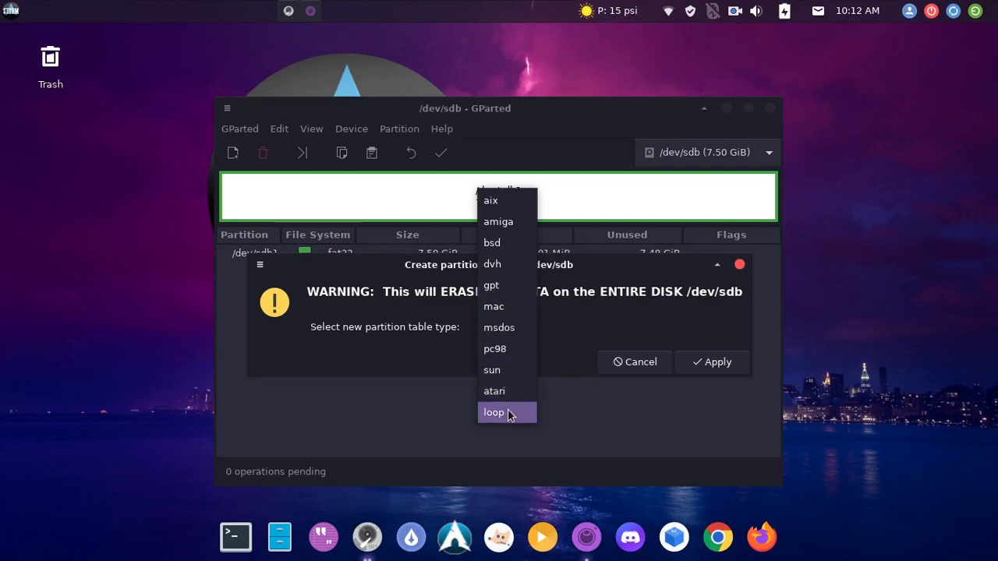
pyautogui.click(518, 331)
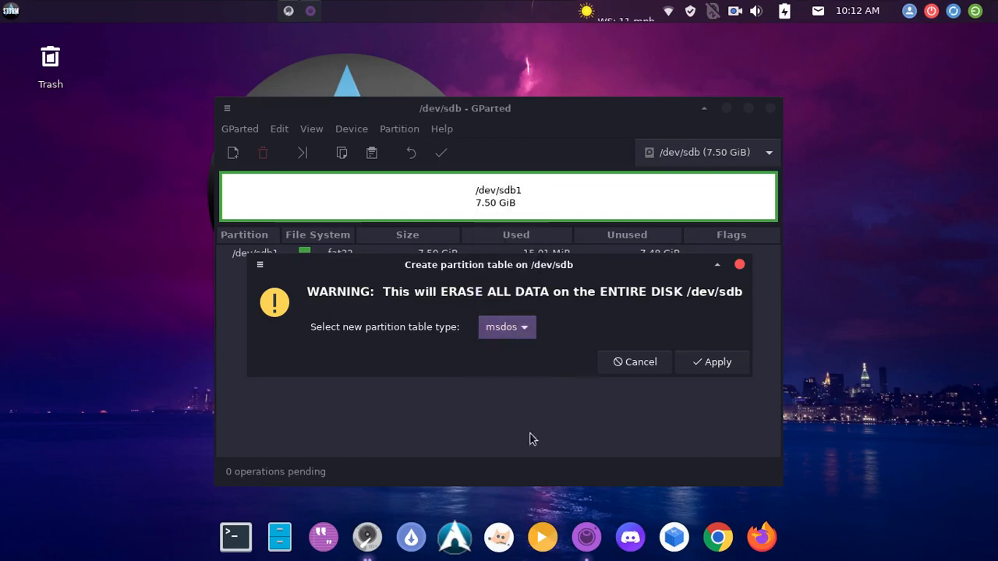
pyautogui.click(728, 364)
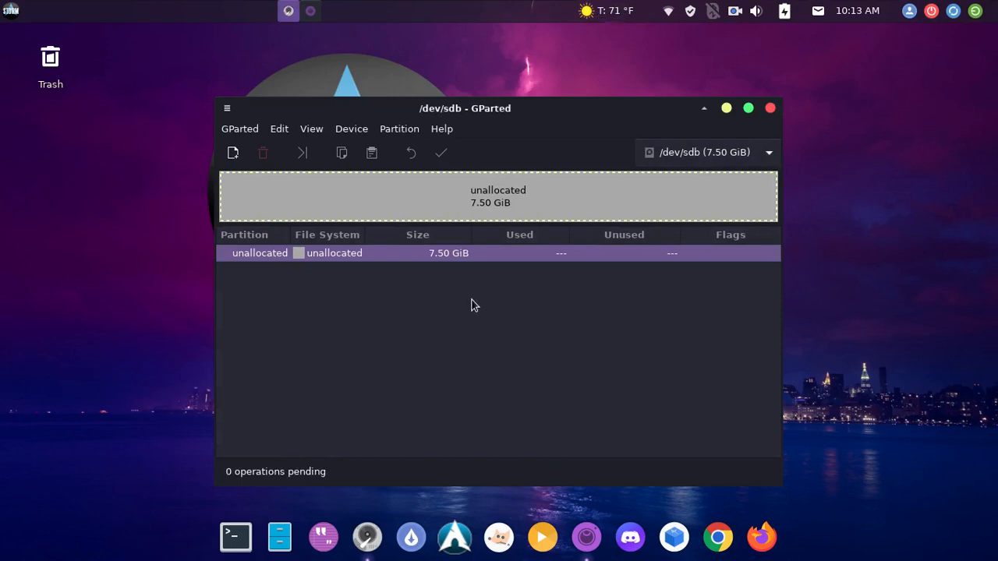
# Add a new primary partition with the fat32 file system, filling all the unallocated space on /dev/sdb.
pyautogui.click(359, 134)
pyautogui.moveTo(390, 131)
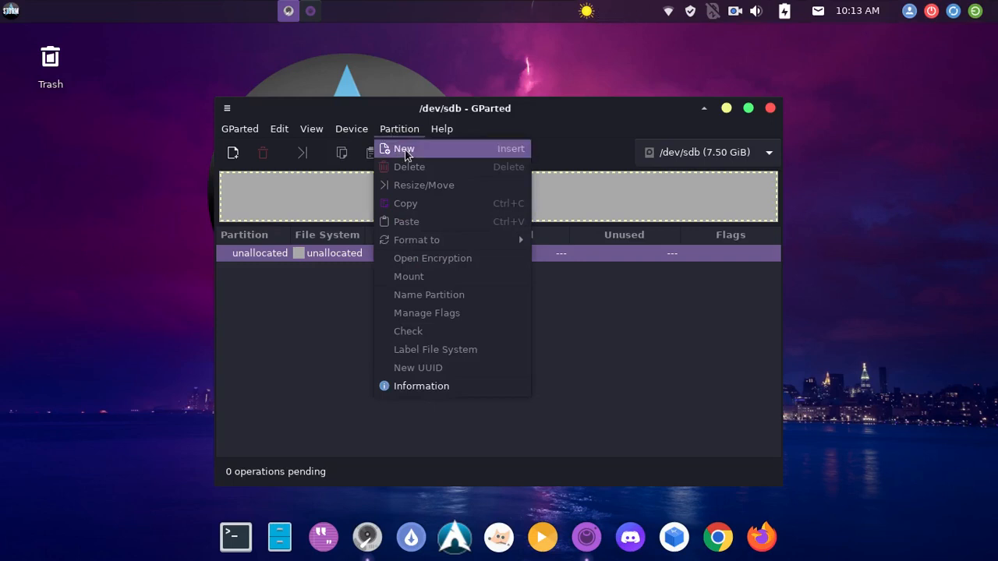
pyautogui.click(405, 149)
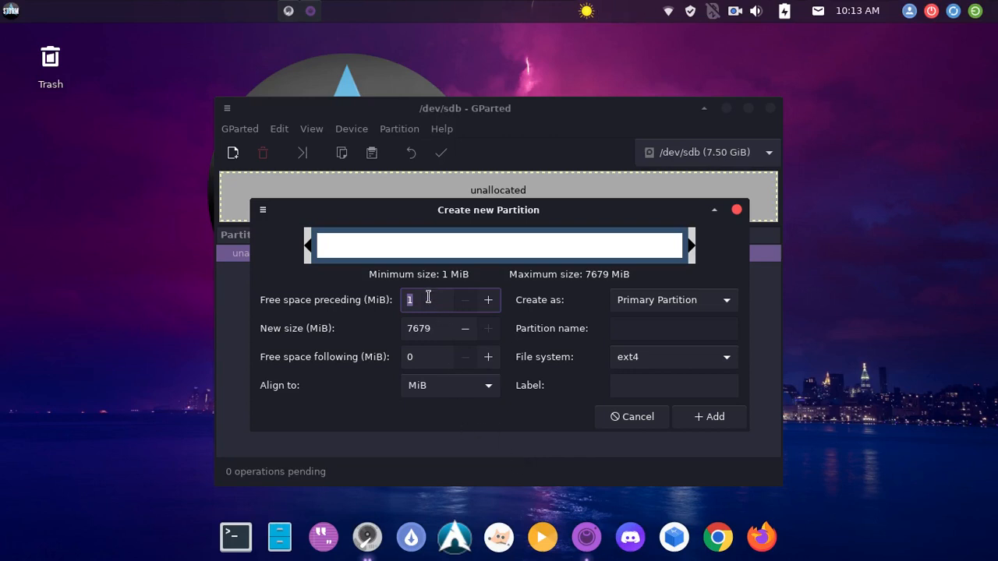
pyautogui.press('BackSpace')
pyautogui.click(708, 365)
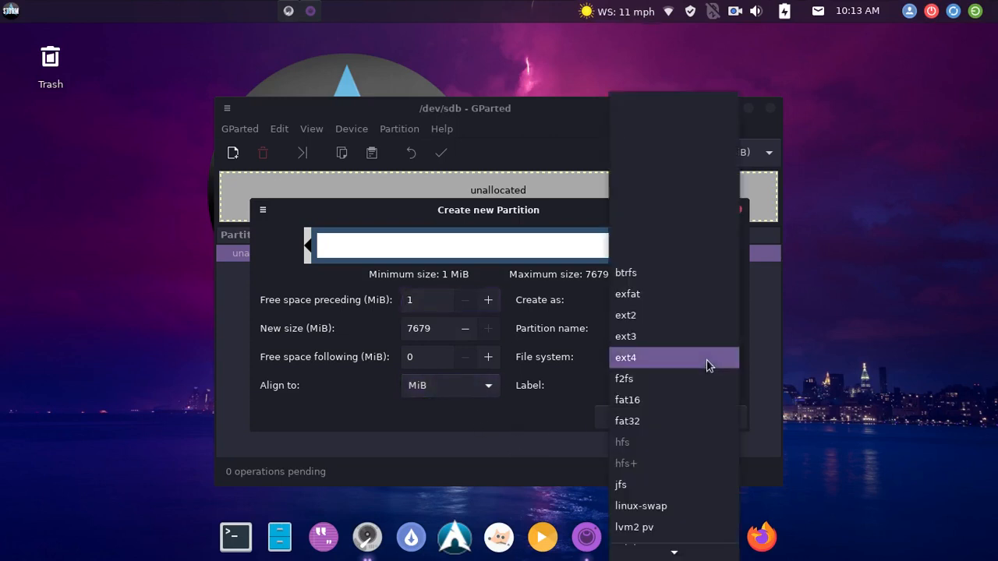
pyautogui.click(691, 421)
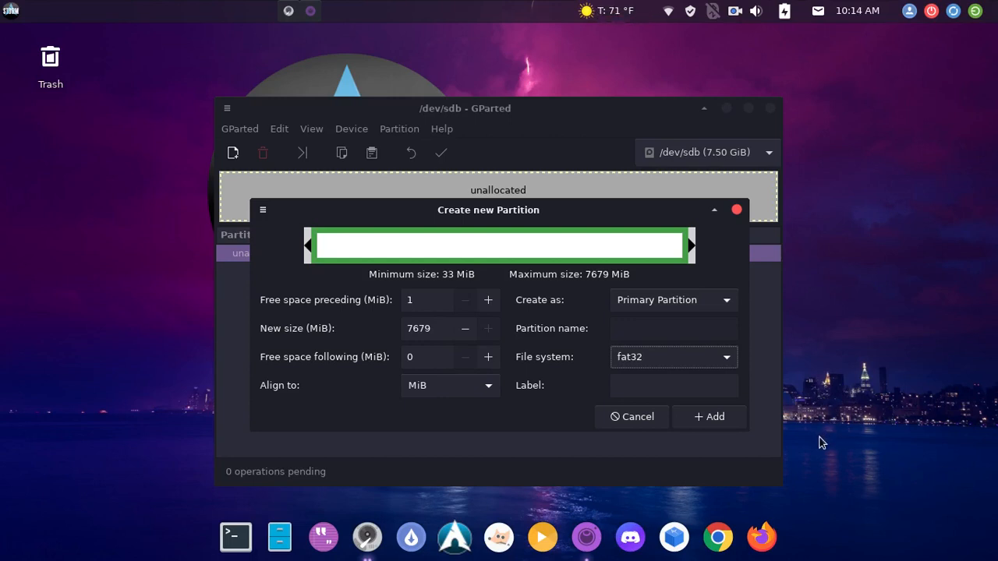
pyautogui.click(726, 425)
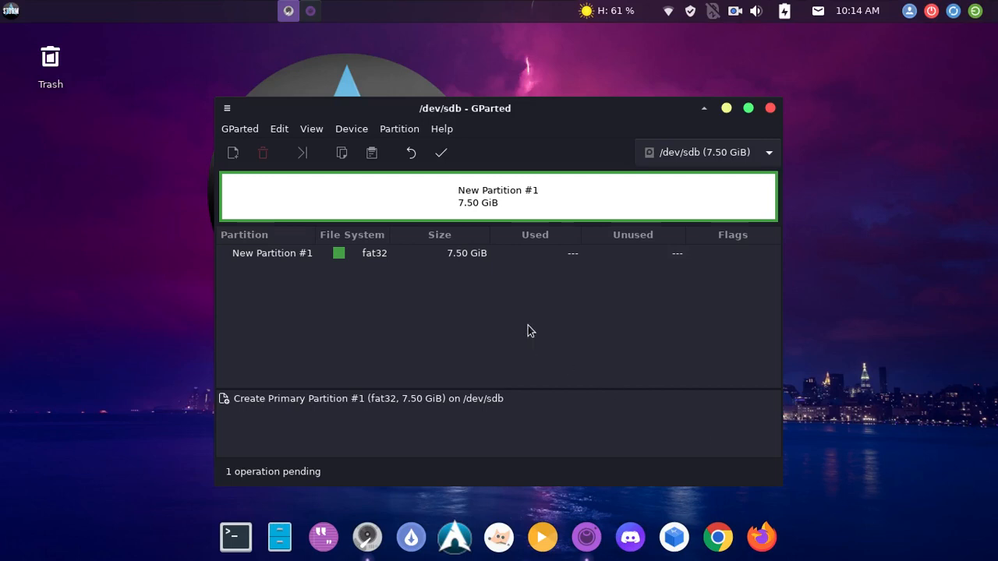
# Apply the pending partition creation to /dev/sdb, closing the file manager window that opens and the finished operations dialog.
pyautogui.click(443, 156)
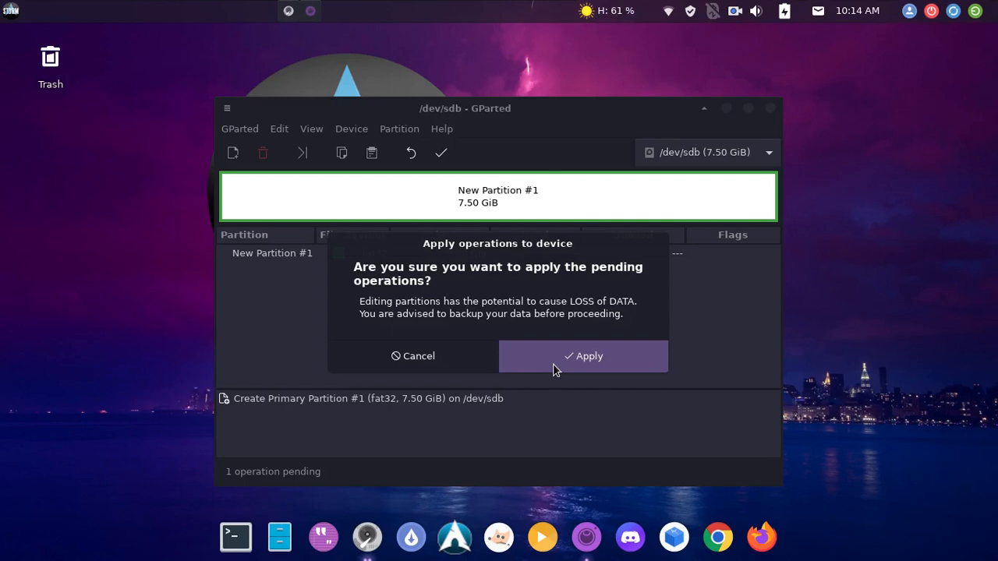
pyautogui.click(556, 370)
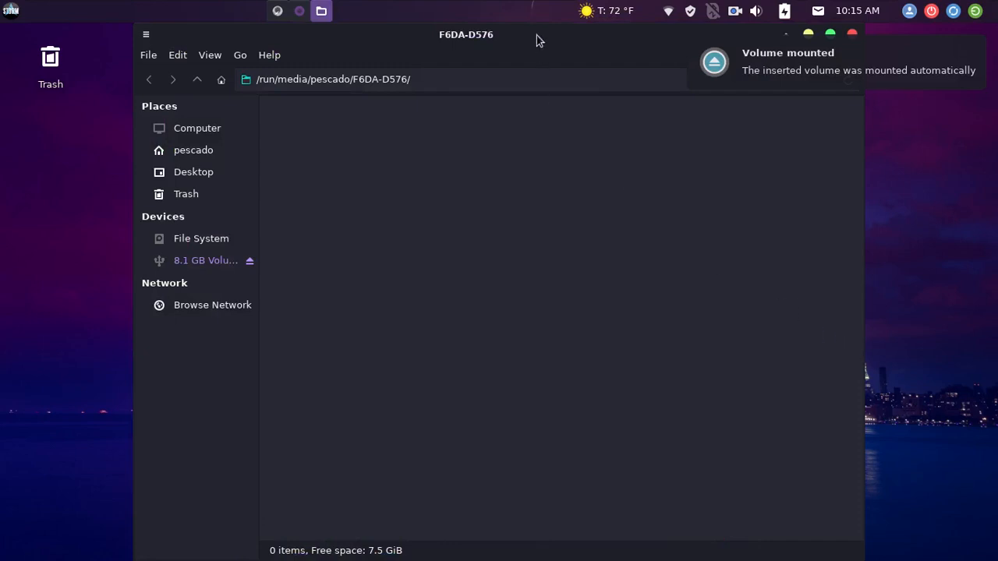
pyautogui.moveTo(556, 48); pyautogui.dragTo(425, 131)
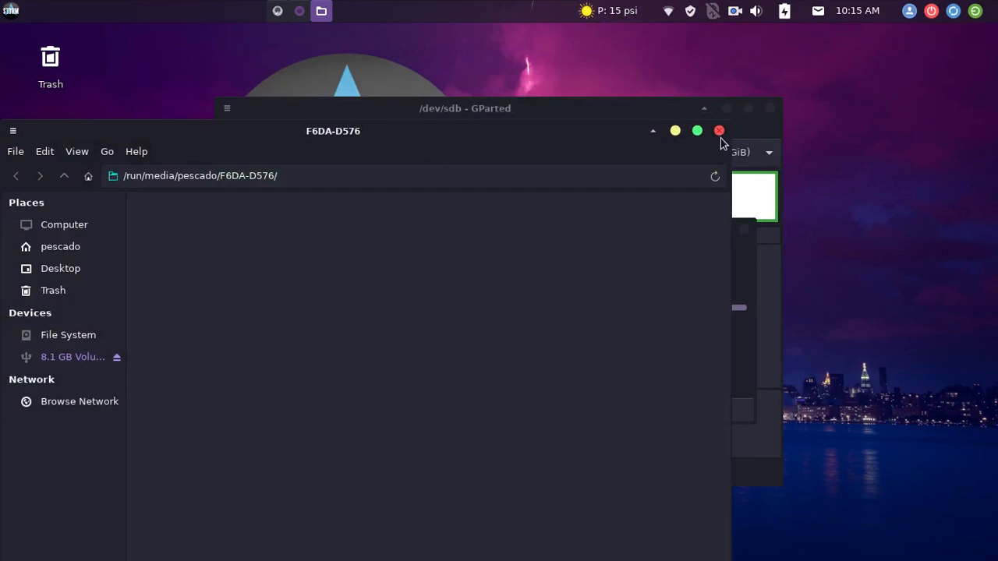
pyautogui.moveTo(626, 153); pyautogui.dragTo(682, 74)
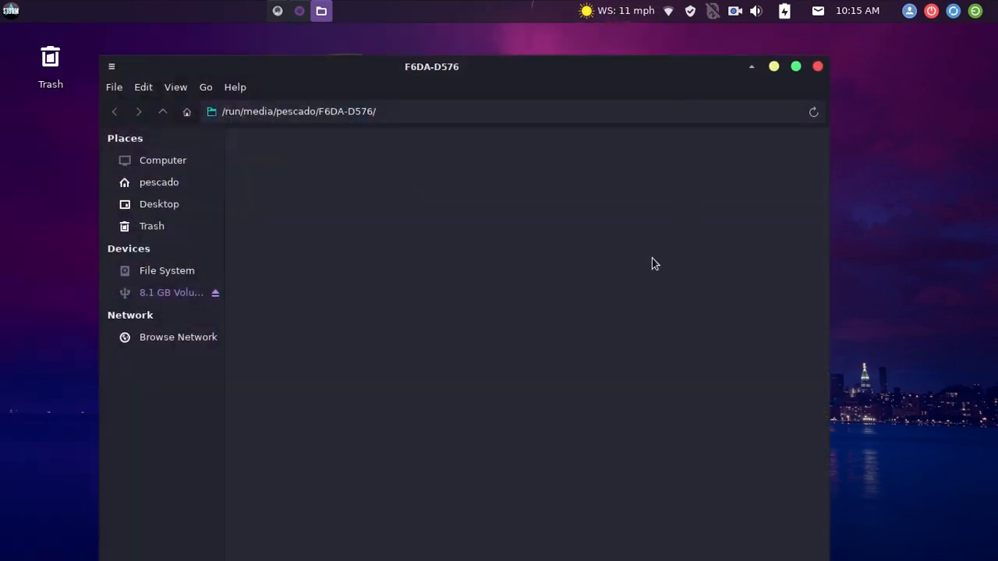
pyautogui.click(818, 68)
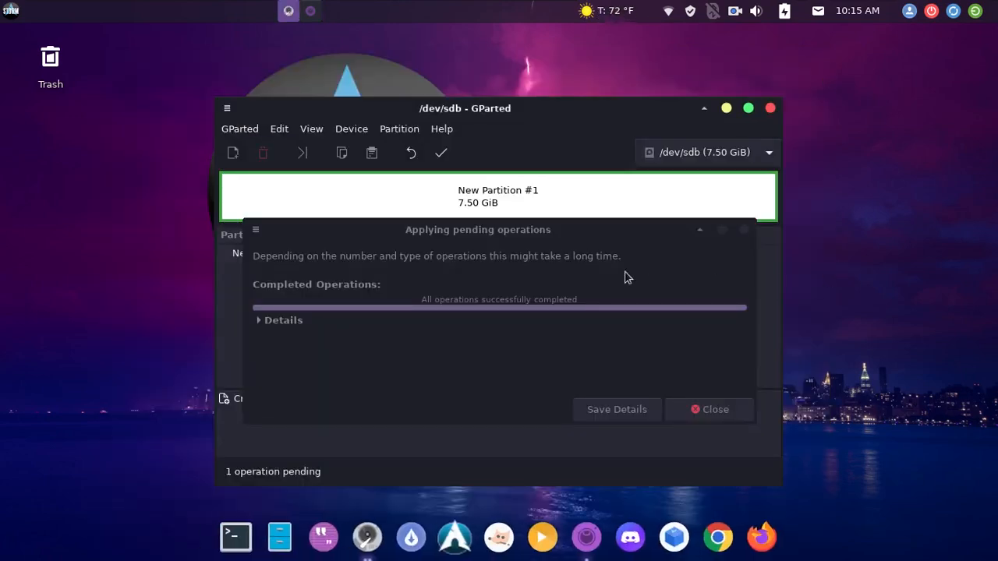
pyautogui.click(716, 411)
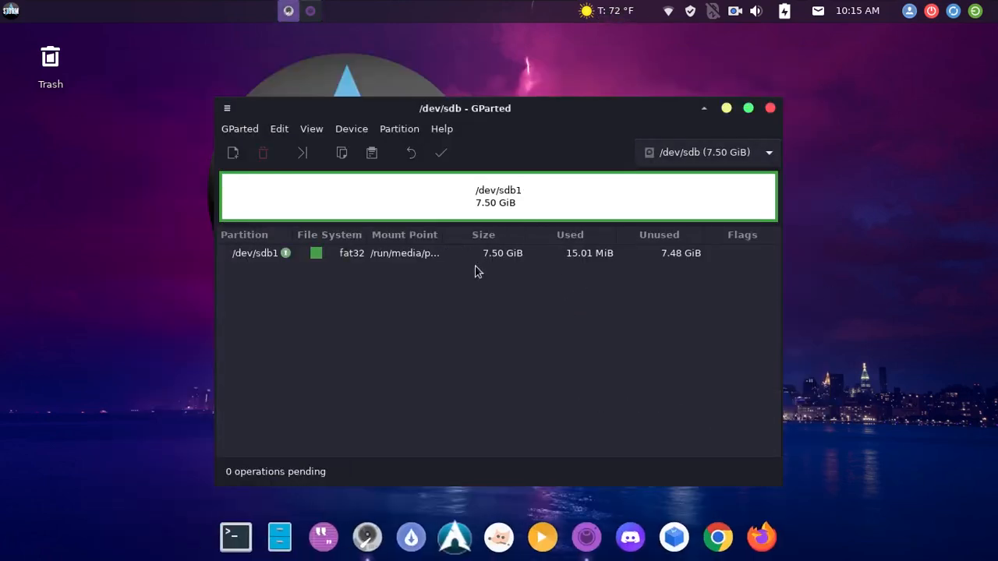
pyautogui.click(436, 259)
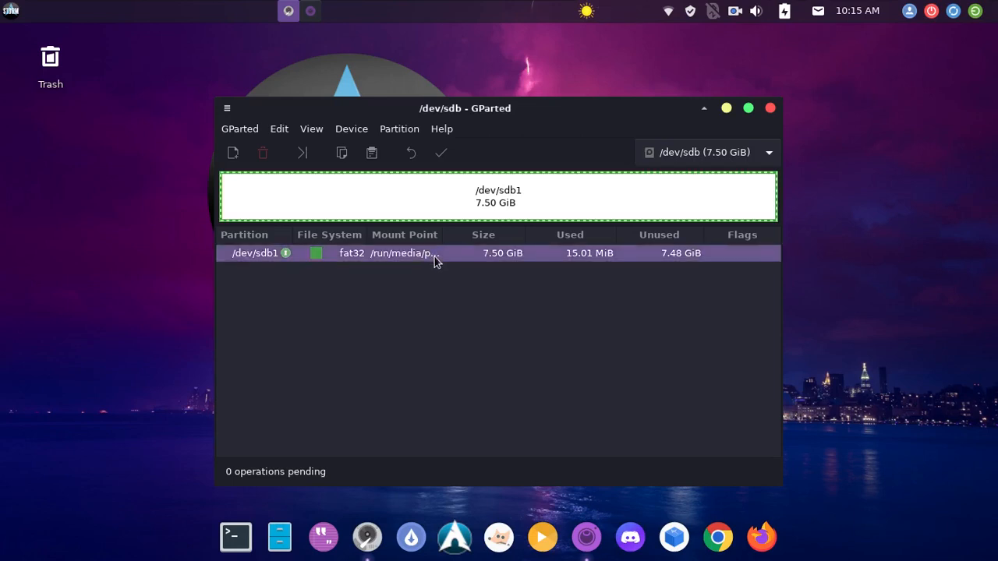
pyautogui.rightClick(435, 261)
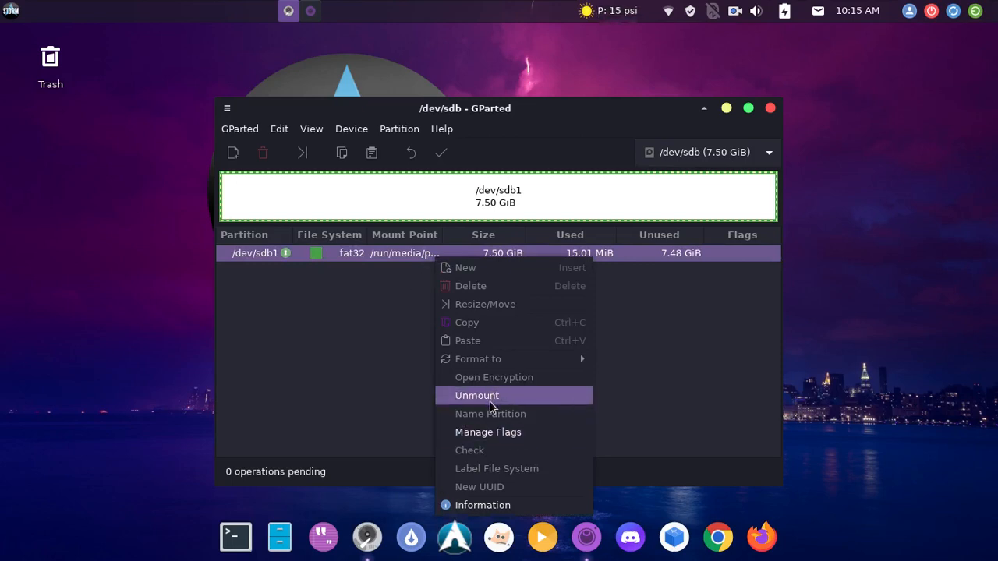
pyautogui.click(381, 383)
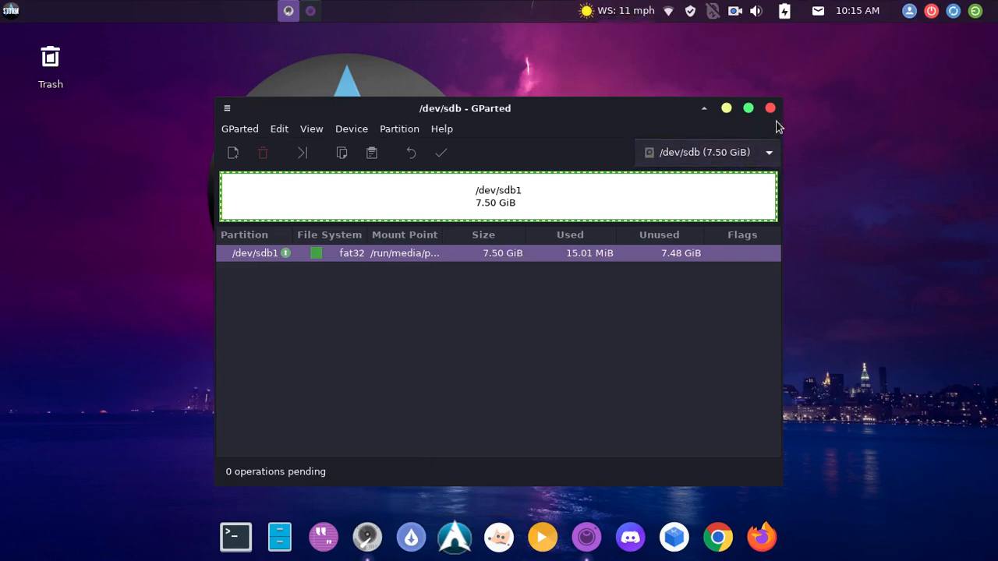
pyautogui.click(244, 134)
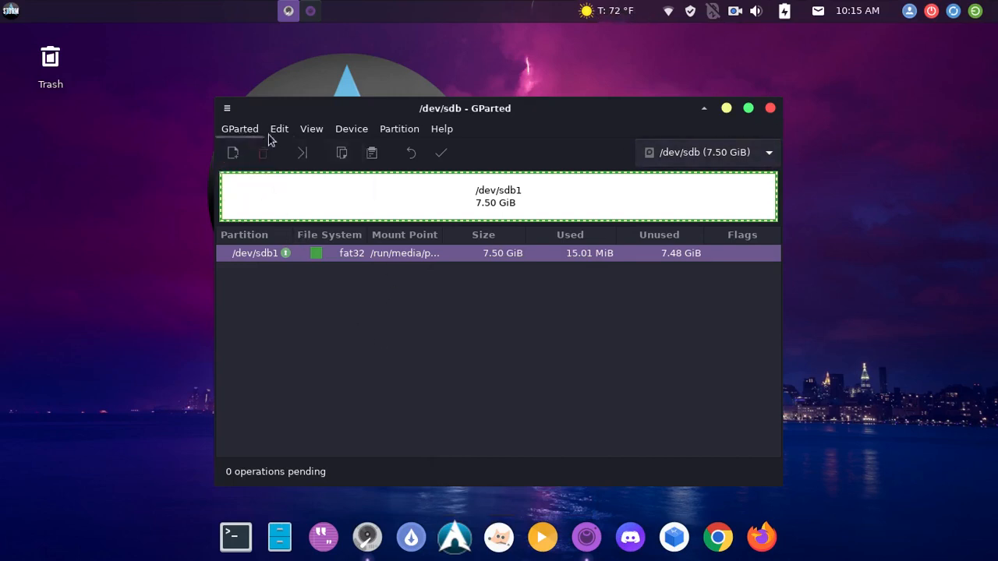
pyautogui.moveTo(314, 134)
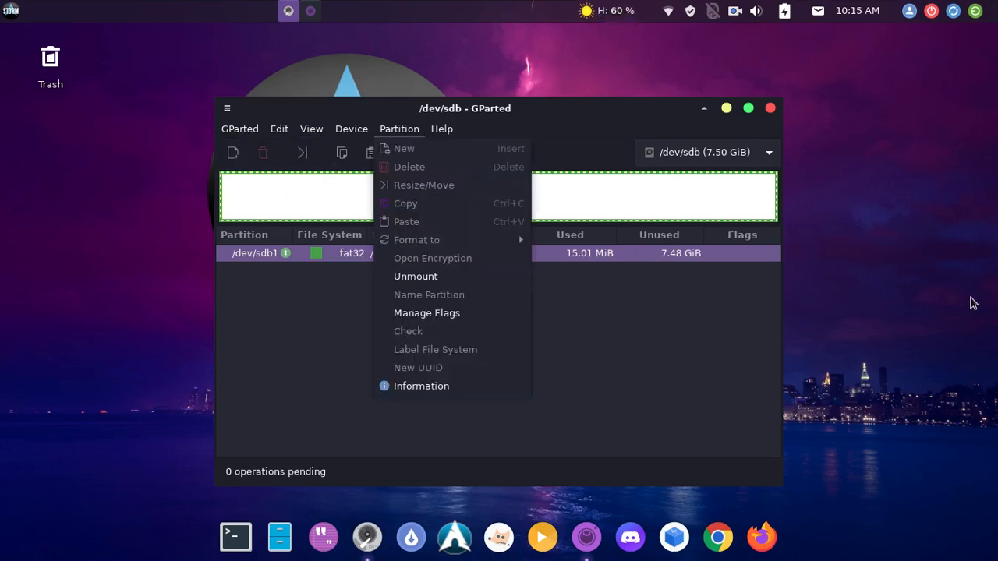
# Display the device information for /dev/sdb to review the drive's details, and close the partition editor.
pyautogui.click(974, 303)
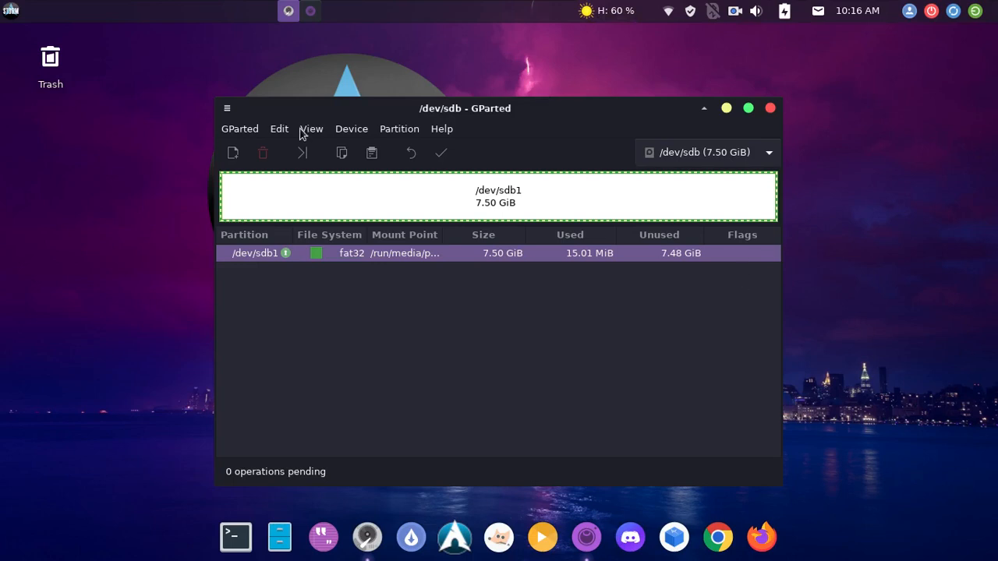
pyautogui.click(245, 134)
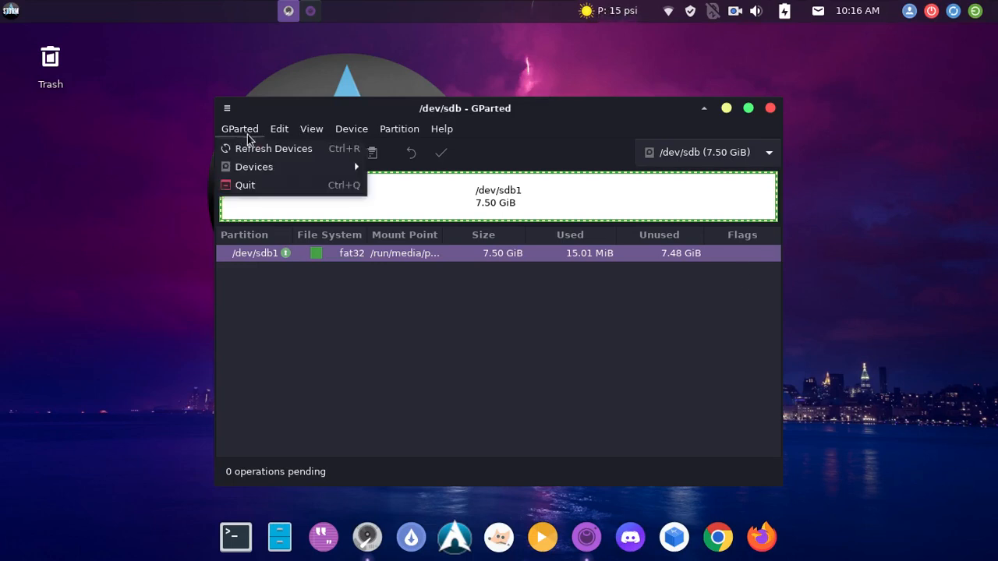
pyautogui.moveTo(264, 165)
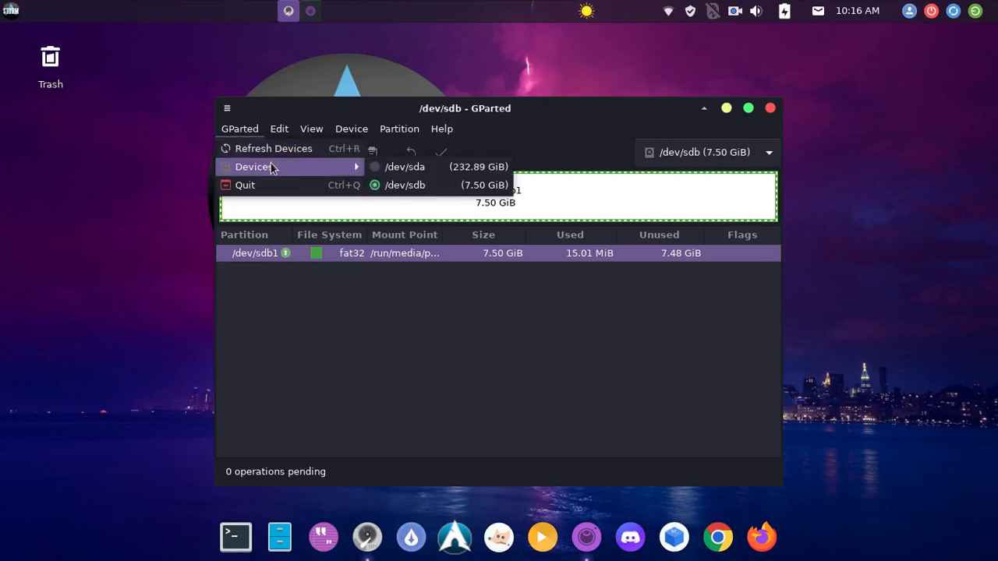
pyautogui.moveTo(273, 133)
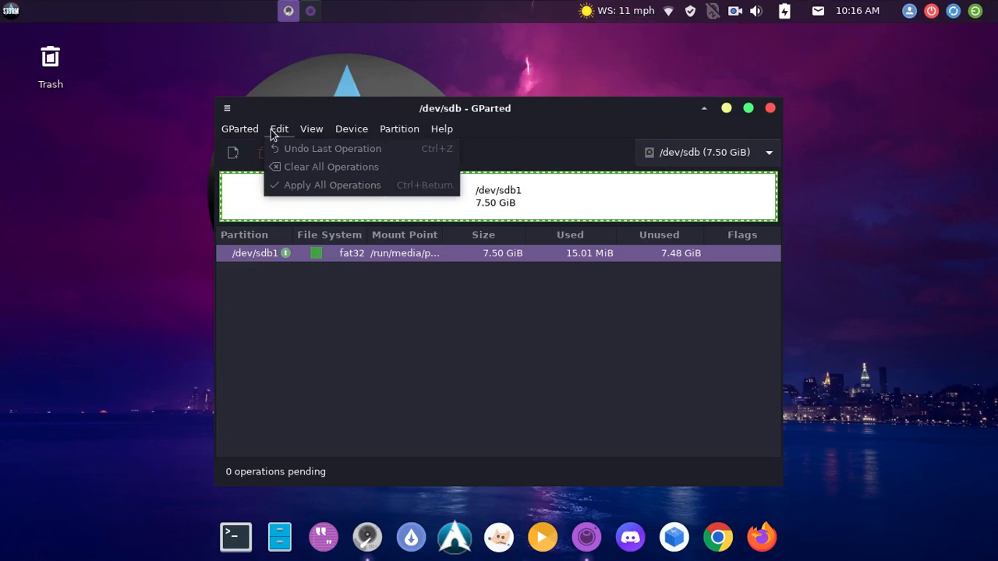
pyautogui.moveTo(316, 136)
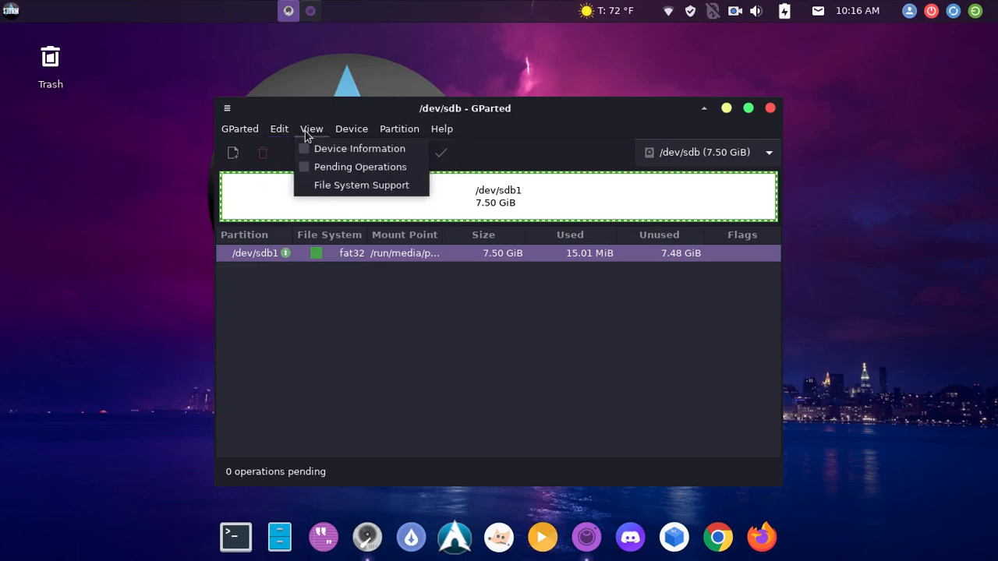
pyautogui.click(331, 149)
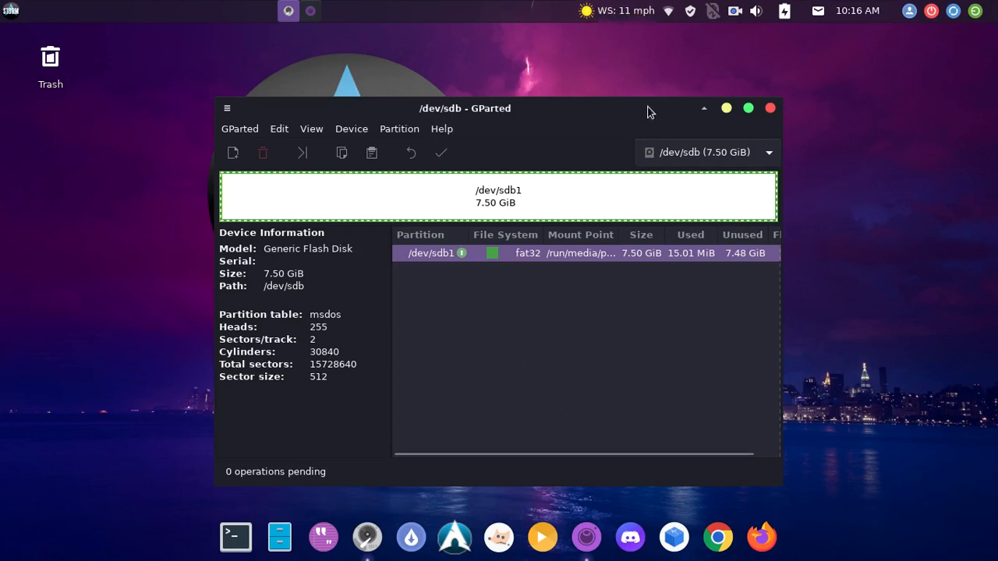
pyautogui.click(770, 108)
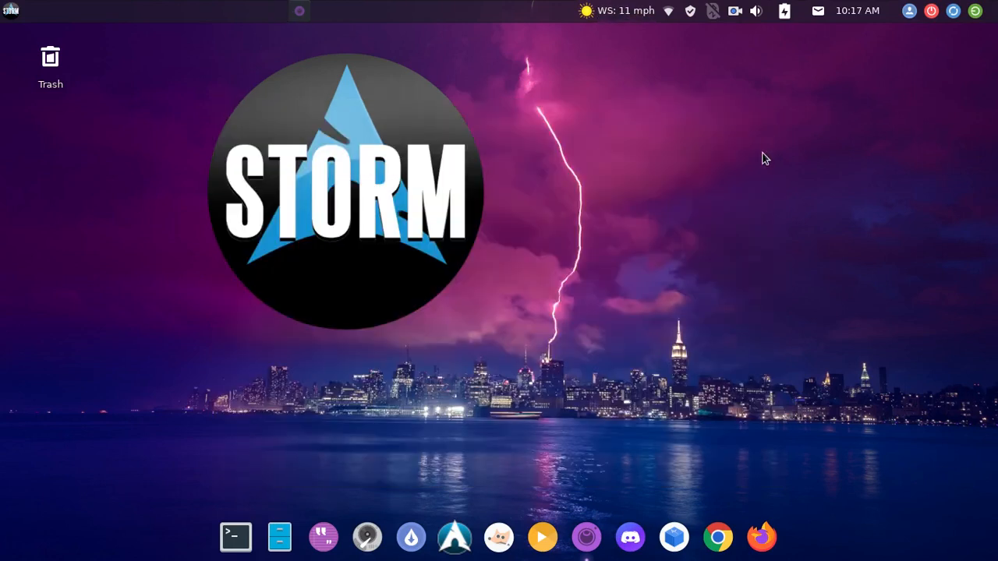